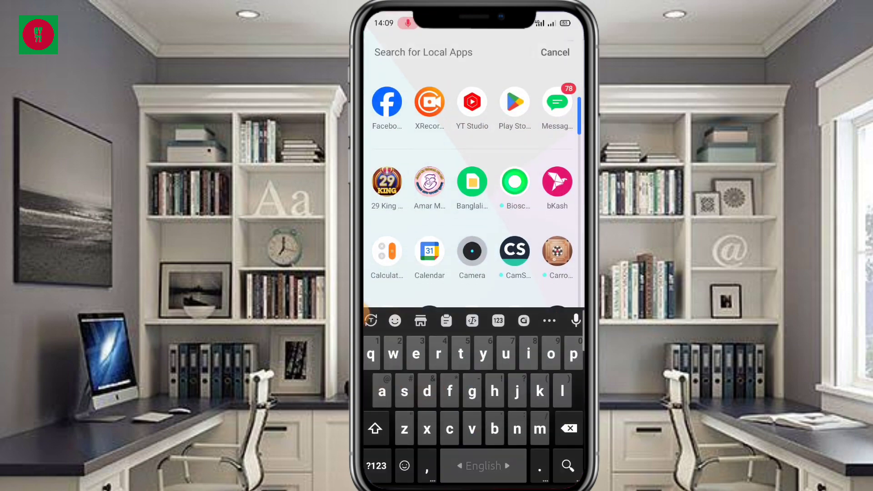
# - Search the Google Play Store for 'eid mubarak poster'
pyautogui.click(515, 102)
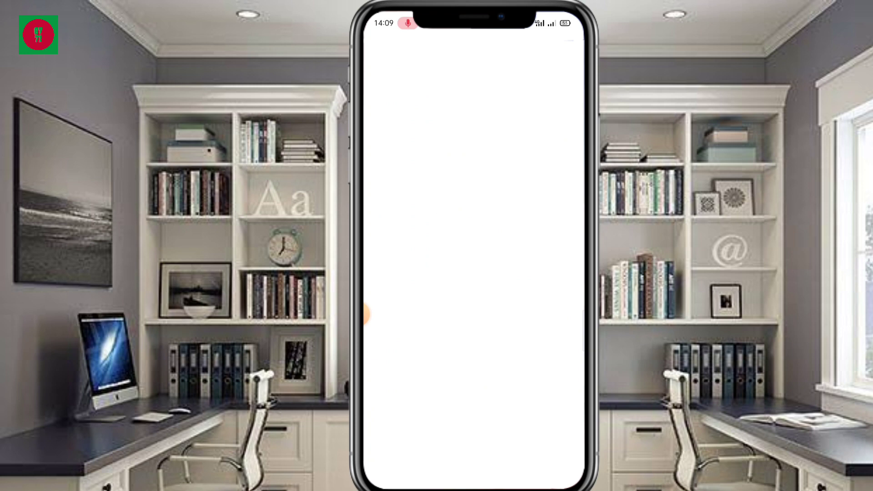
pyautogui.click(441, 47)
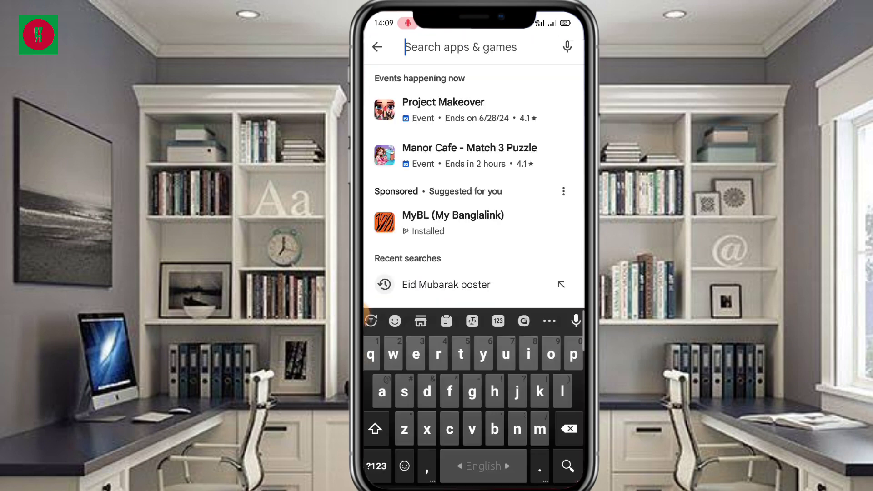
pyautogui.write('e')
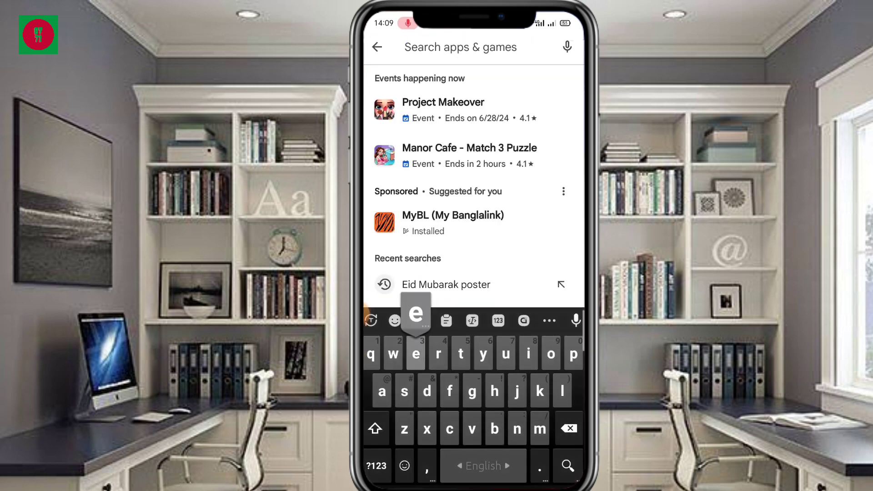
pyautogui.write('i')
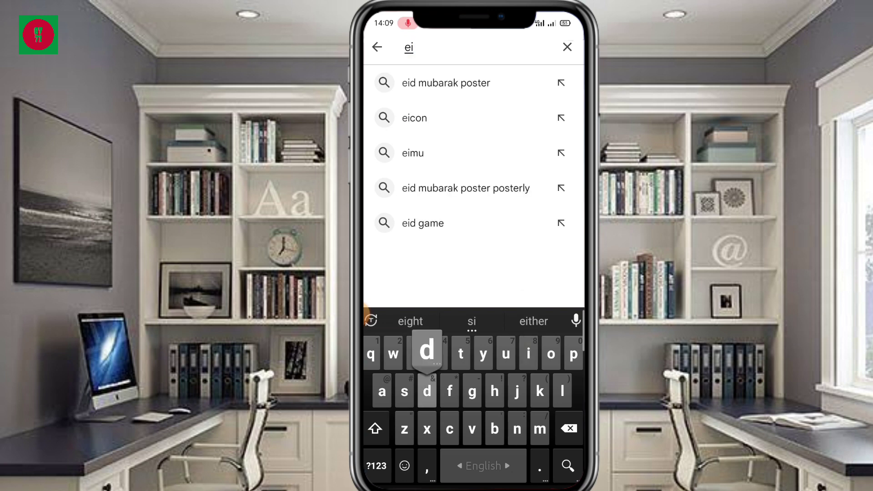
pyautogui.write('d m')
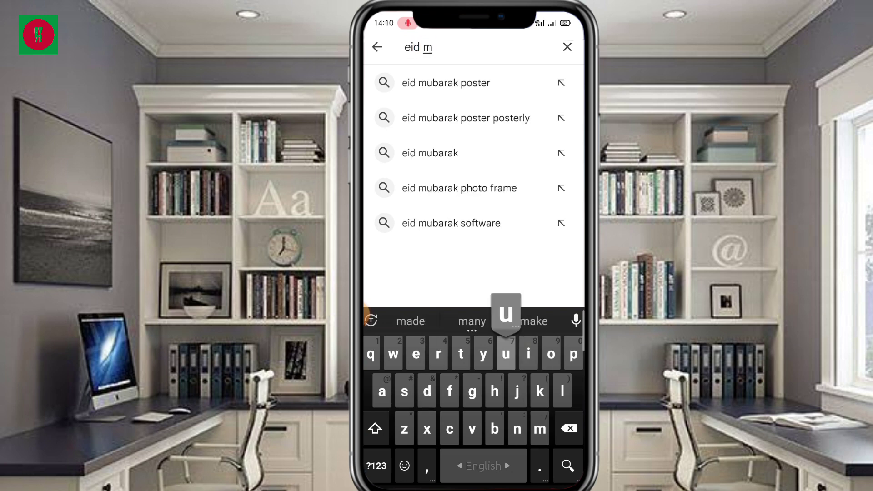
pyautogui.write('ub')
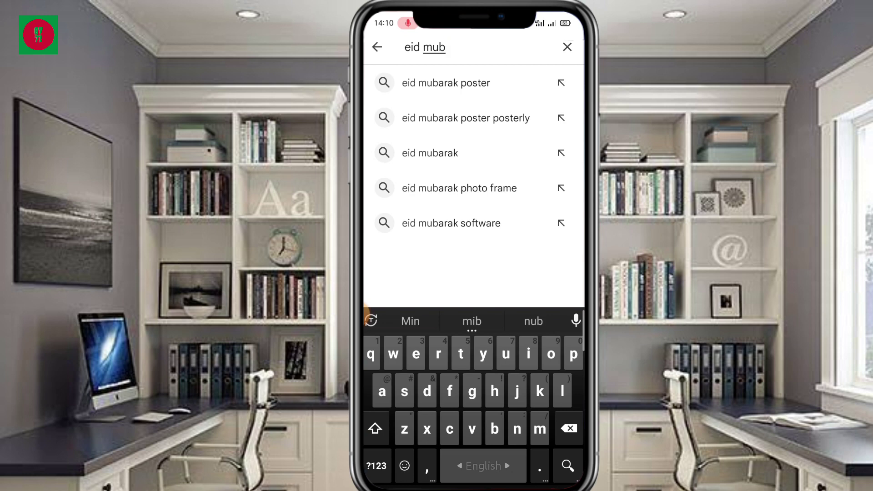
pyautogui.click(446, 82)
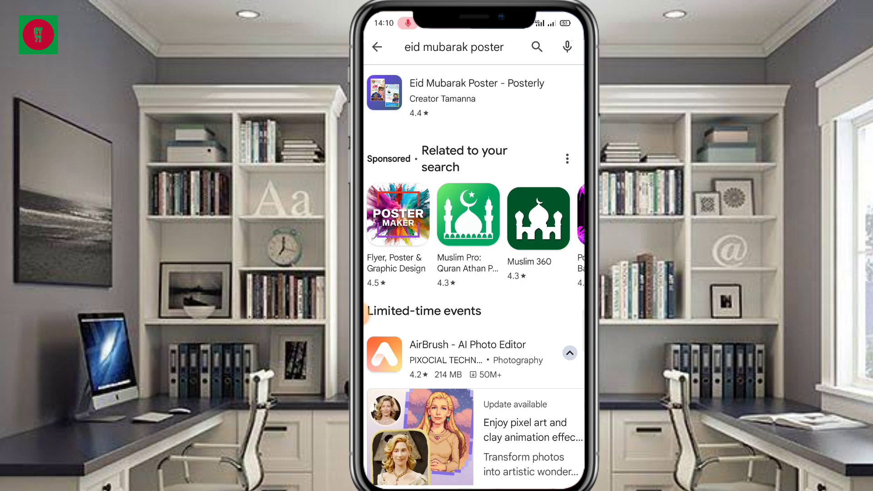
# - Open the Eid Mubarak Poster - Posterly listing from the results and install it
pyautogui.click(375, 314)
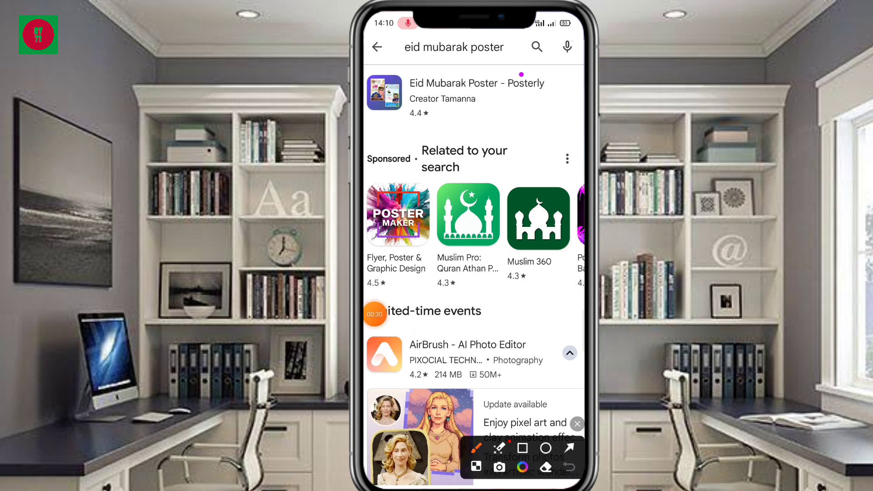
pyautogui.moveTo(521, 74); pyautogui.dragTo(412, 65)
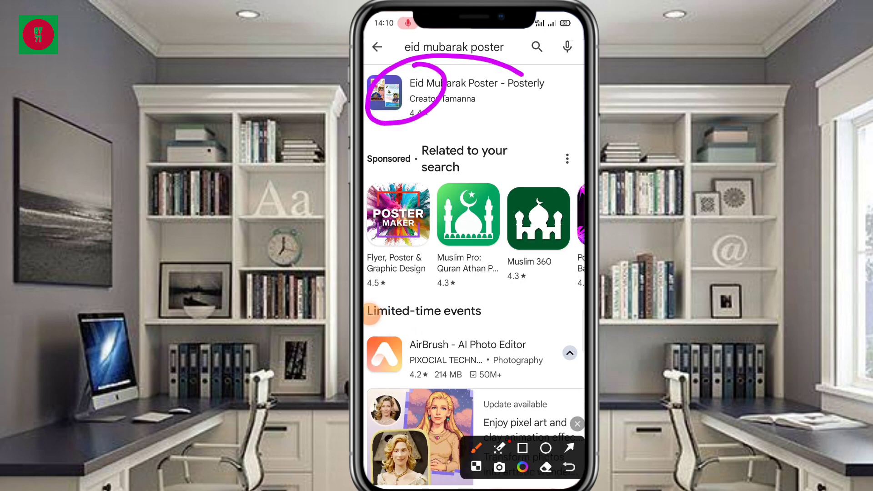
pyautogui.click(370, 314)
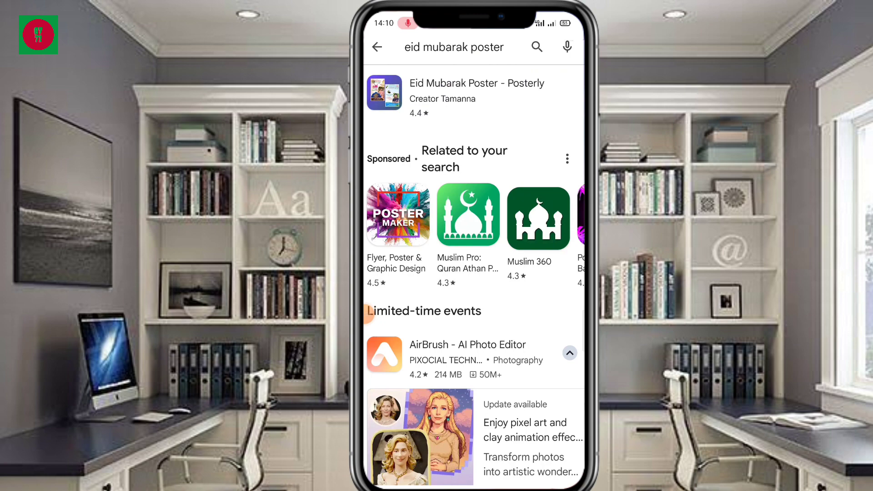
pyautogui.click(473, 93)
pyautogui.click(472, 214)
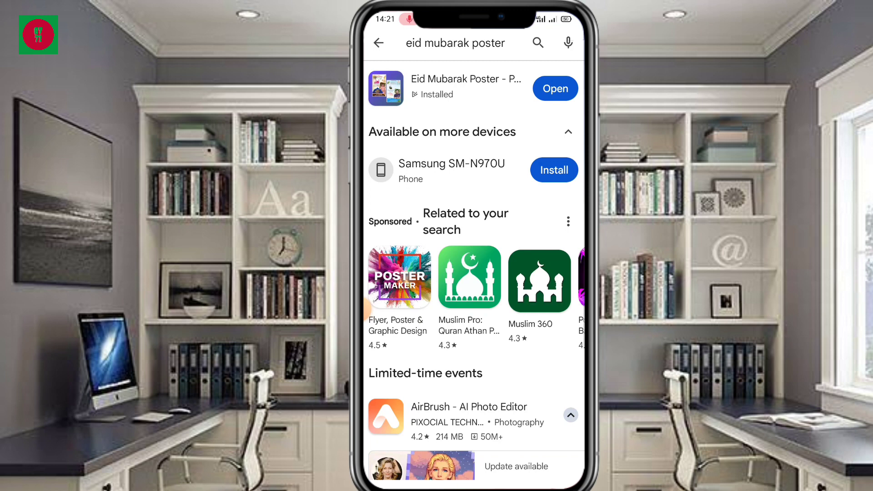
# - Launch Posterly and pick the green Eid ul Adha premium template from the New Posters grid
pyautogui.click(555, 89)
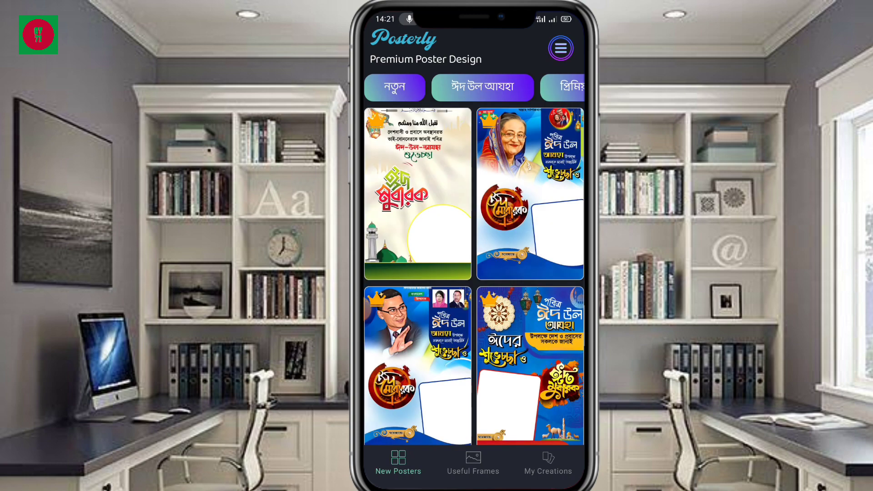
pyautogui.scroll(-10, 474, 275)
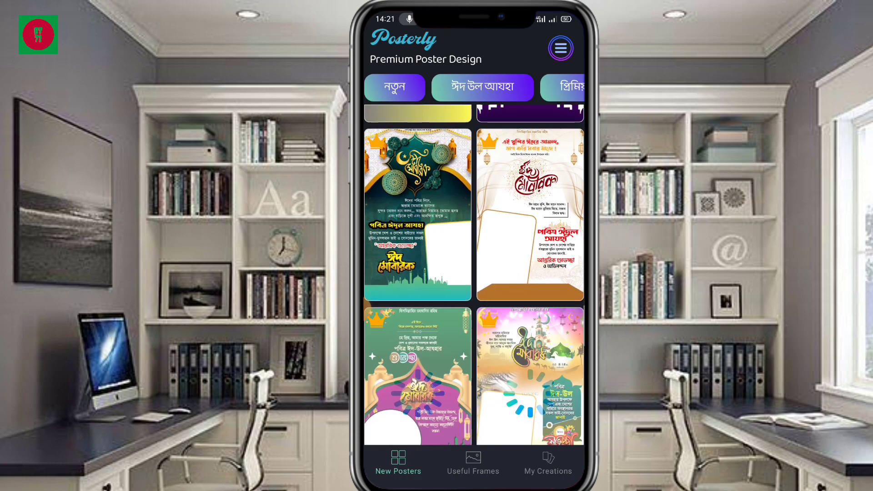
pyautogui.scroll(-8, 475, 274)
pyautogui.scroll(5, 475, 275)
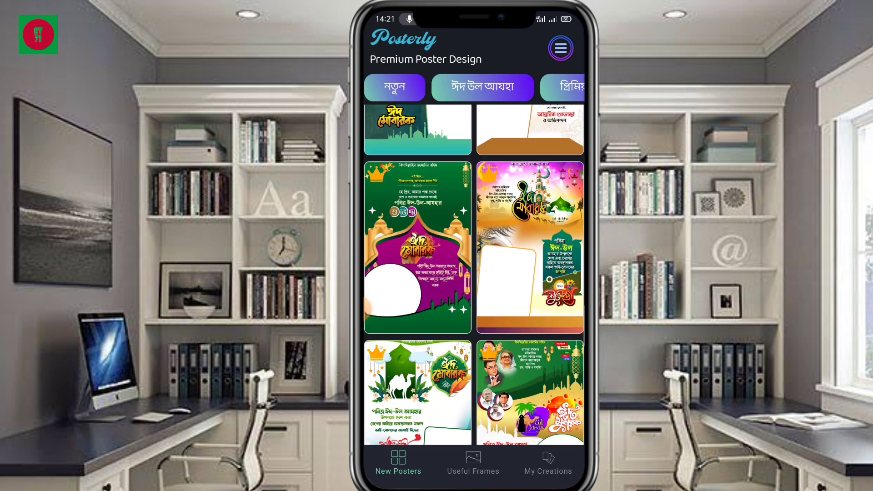
pyautogui.scroll(3, 475, 274)
pyautogui.scroll(-1, 475, 274)
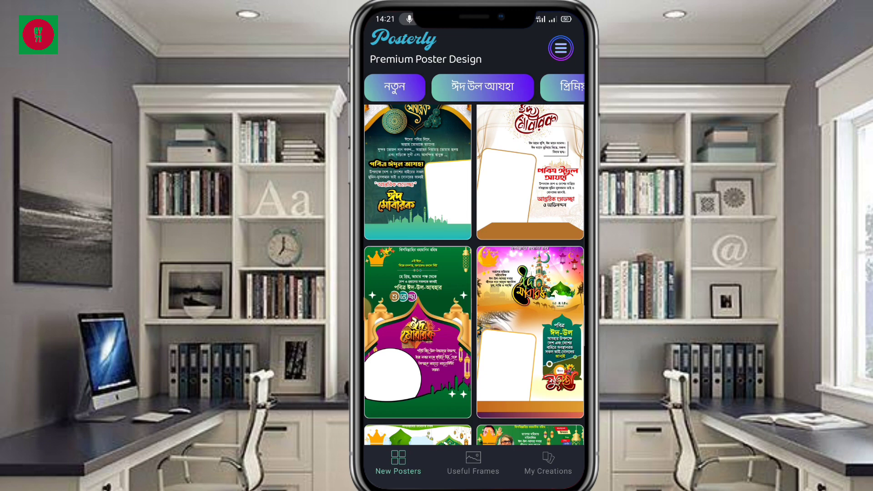
pyautogui.click(418, 182)
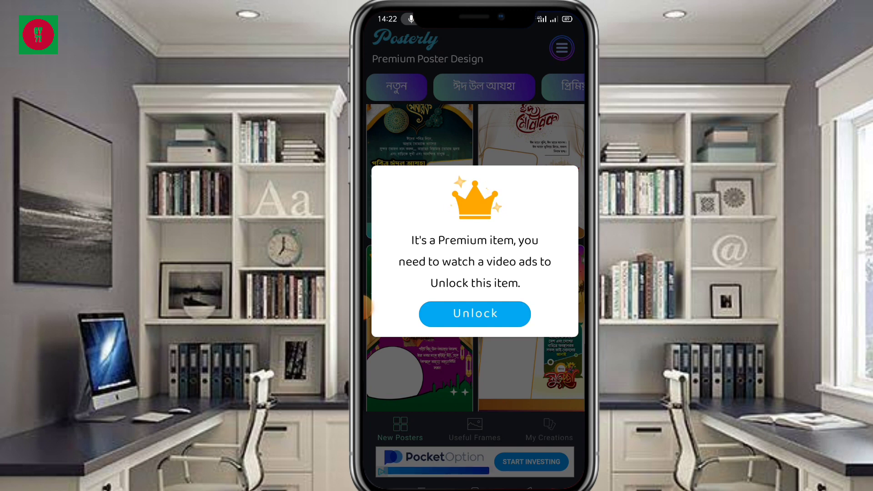
# - Watch the video ad to unlock the green Eid ul Adha template and open it for editing
pyautogui.click(474, 314)
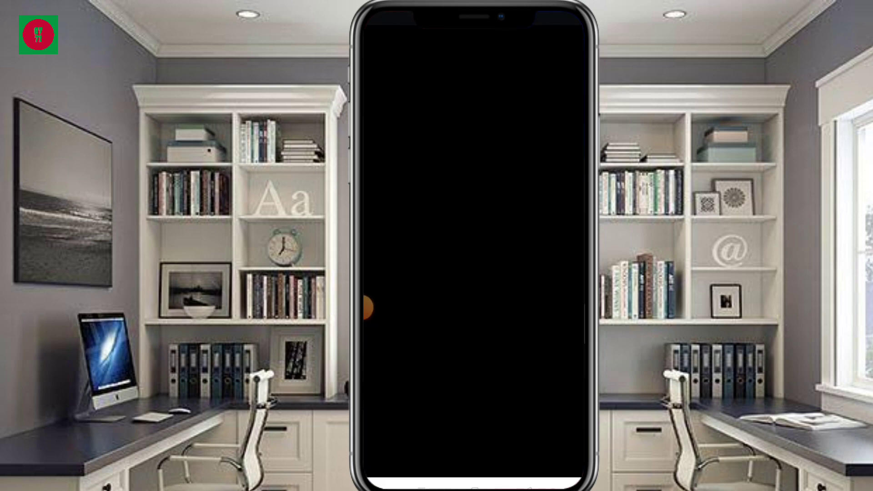
pyautogui.click(368, 308)
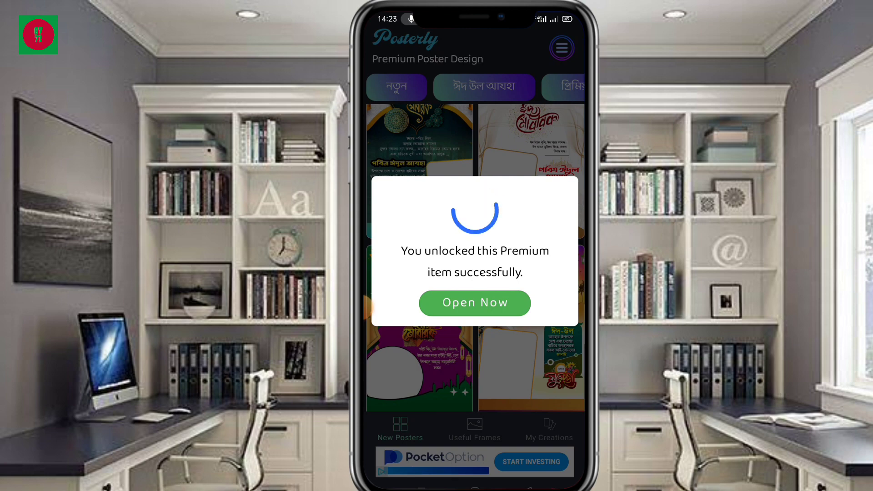
pyautogui.click(474, 302)
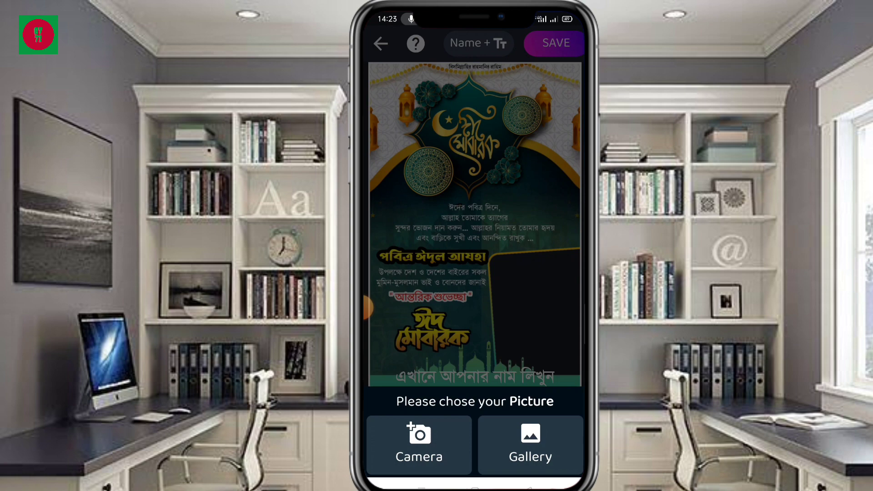
# - Fill the poster's picture frame with the man's portrait from the All album, uncropped
pyautogui.click(530, 444)
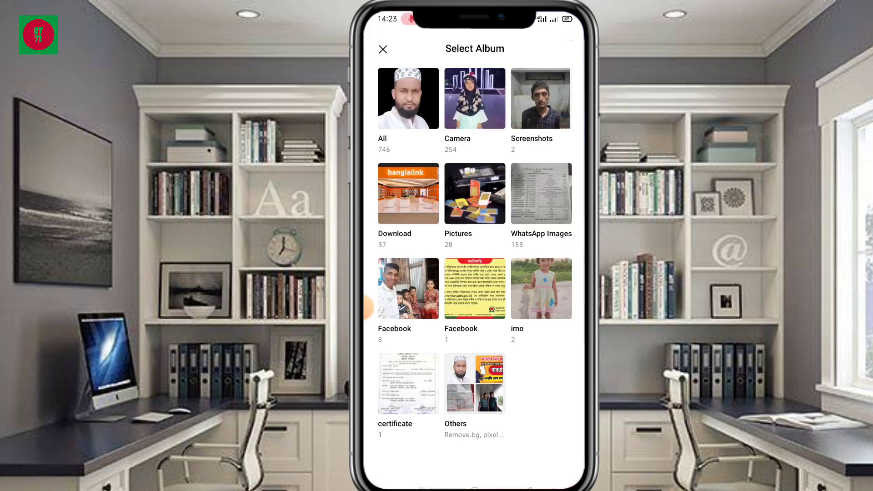
pyautogui.click(408, 99)
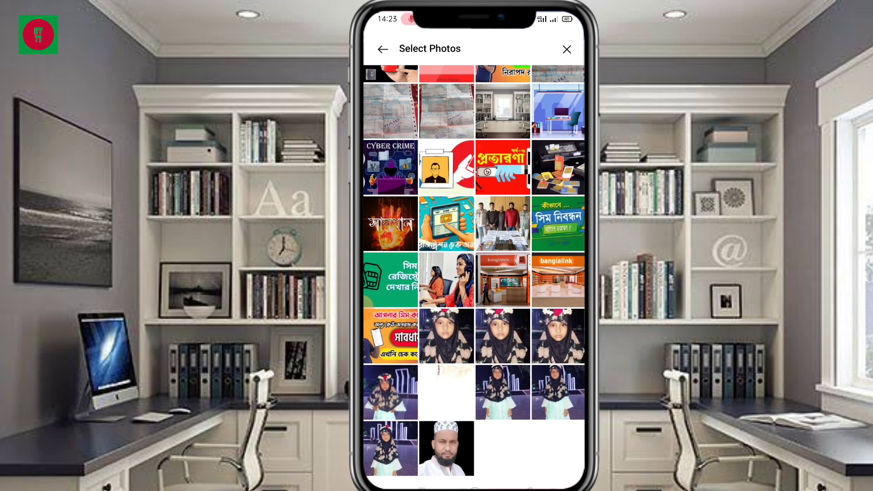
pyautogui.click(446, 448)
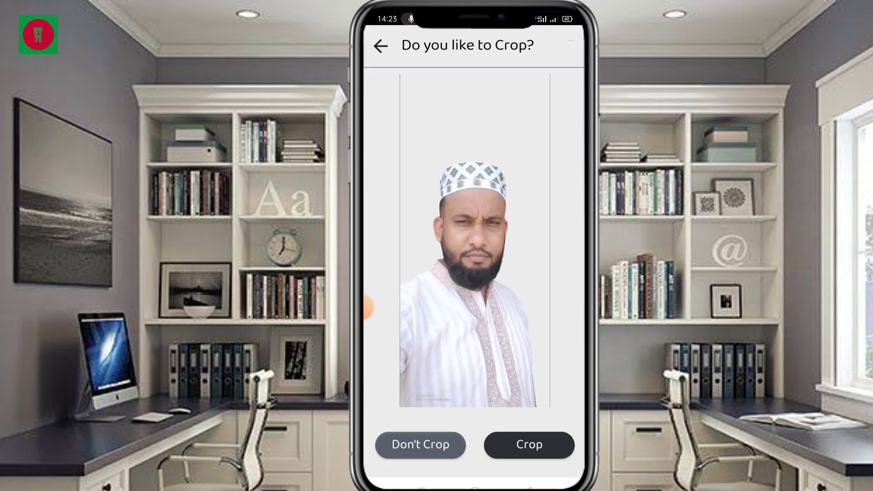
pyautogui.click(420, 444)
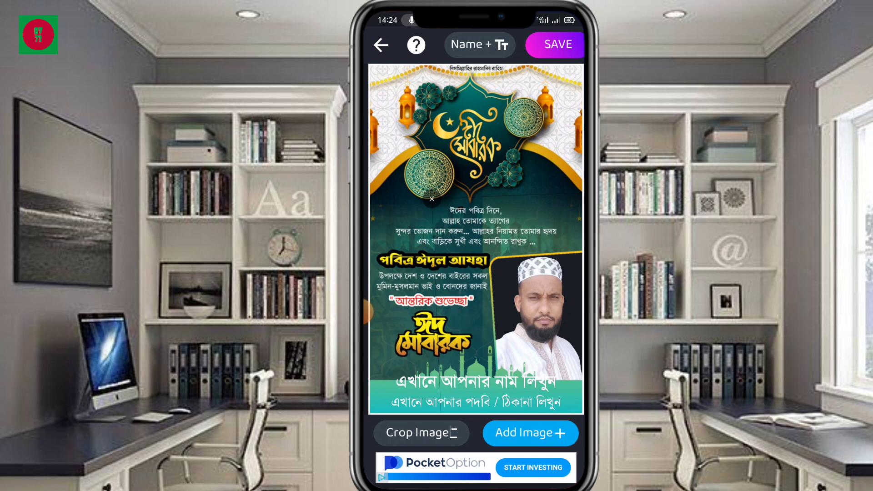
# - Enter the user's Bengali name on the poster's name line and begin editing the designation line
pyautogui.click(475, 381)
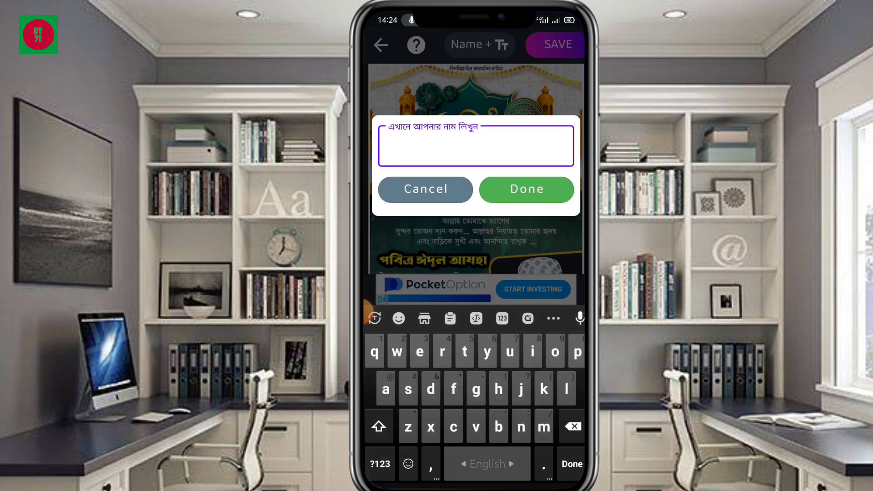
pyautogui.write('ম')
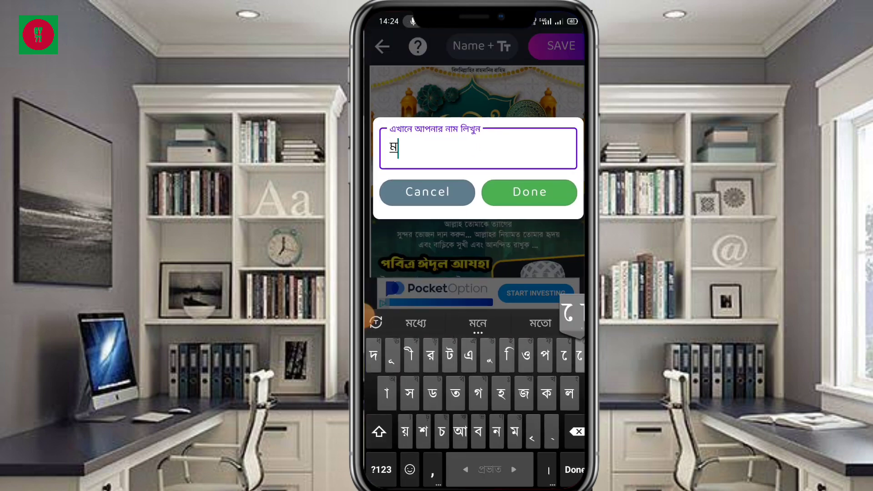
pyautogui.write('োঃ নাছির উদ্দিন')
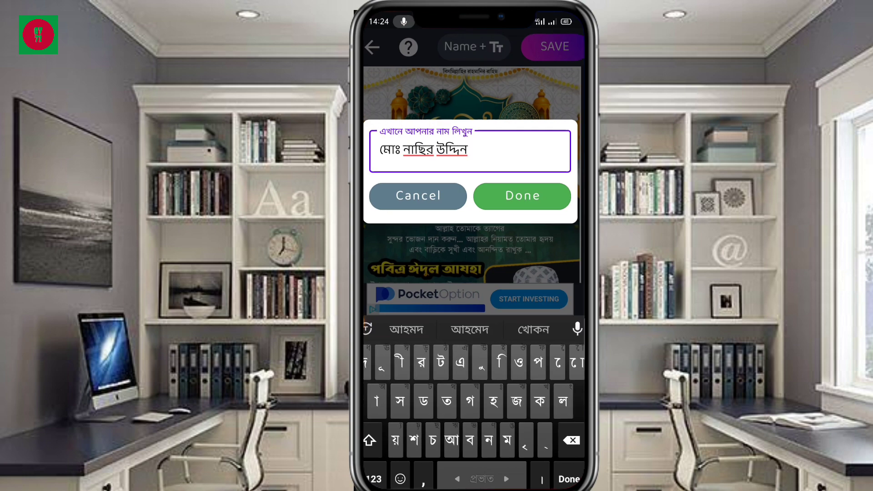
pyautogui.click(522, 196)
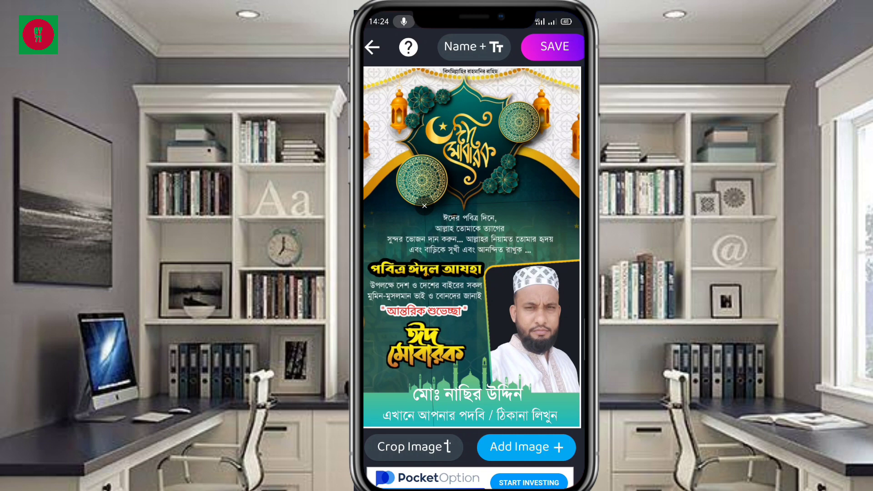
pyautogui.click(469, 415)
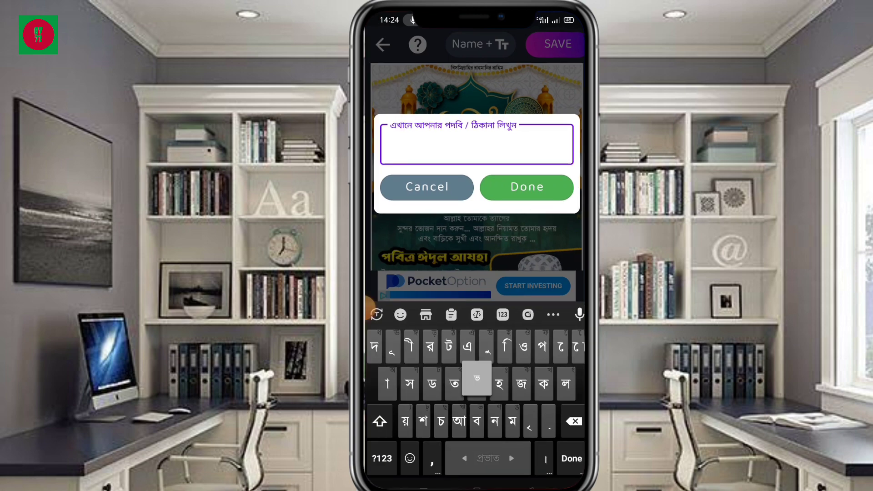
# - Set the designation to 'ভিডিও মেকার', then leave the saved-image panel and stop editing
pyautogui.write('ভিডিও মেকার')
pyautogui.click(526, 187)
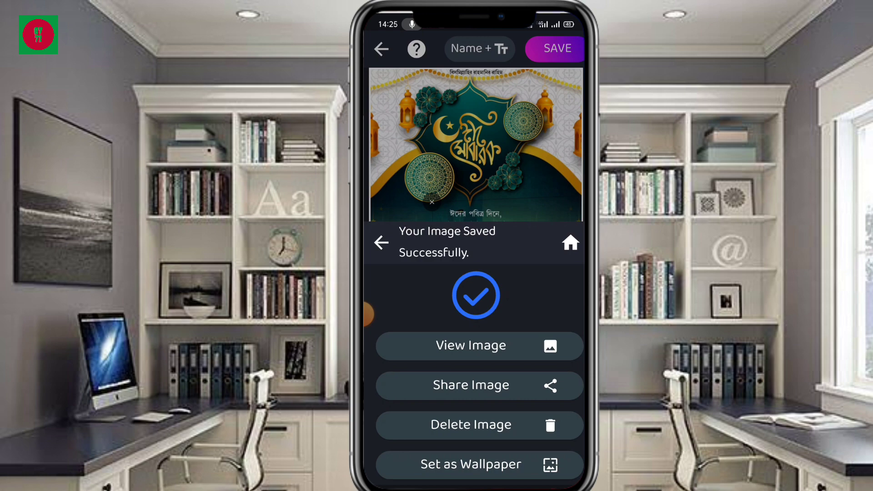
pyautogui.press('Escape')
pyautogui.press('Escape')
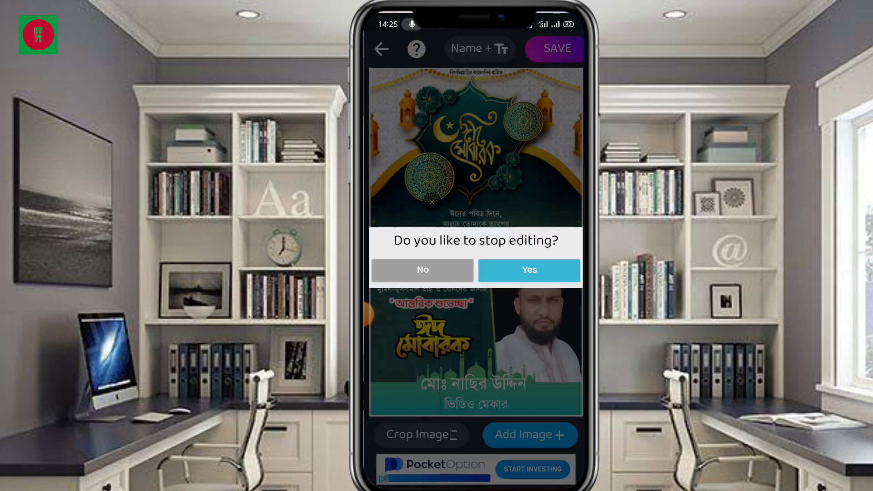
pyautogui.click(557, 270)
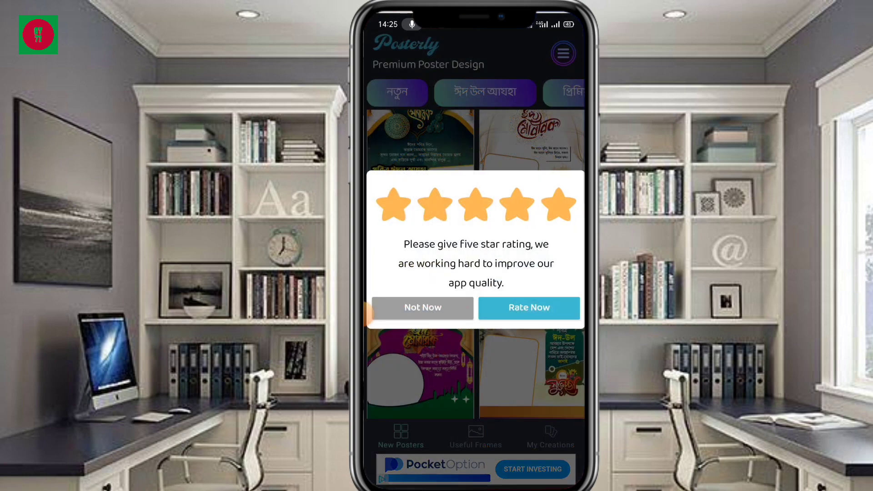
# - Dismiss the rating prompt, close Posterly and bring up the phone's app drawer
pyautogui.moveTo(367, 314); pyautogui.dragTo(386, 313)
pyautogui.moveTo(476, 387); pyautogui.dragTo(475, 181)
pyautogui.scroll(-2, 476, 273)
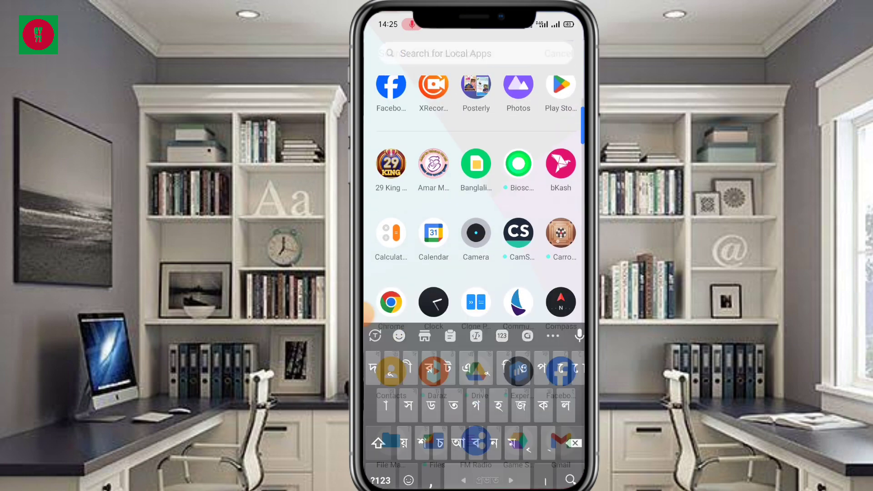
pyautogui.scroll(2, 476, 273)
# - View the newest saved Eid poster full-screen from Gallery's All album
pyautogui.click(475, 102)
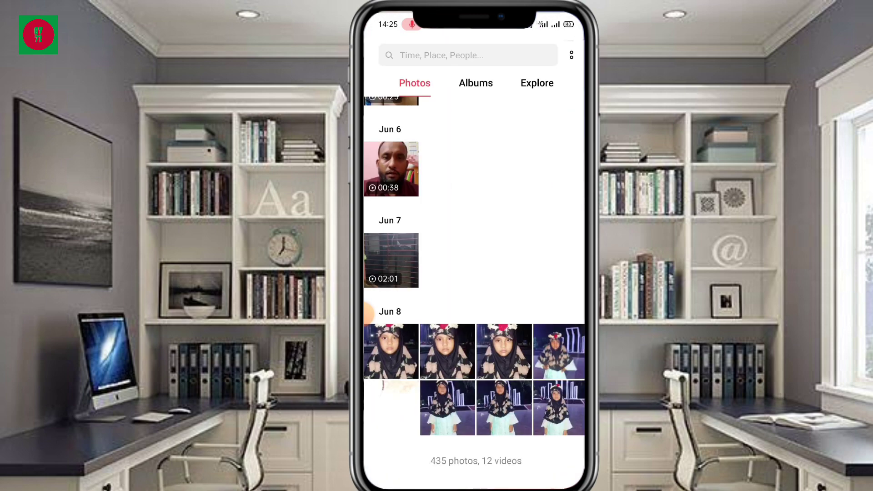
pyautogui.click(476, 83)
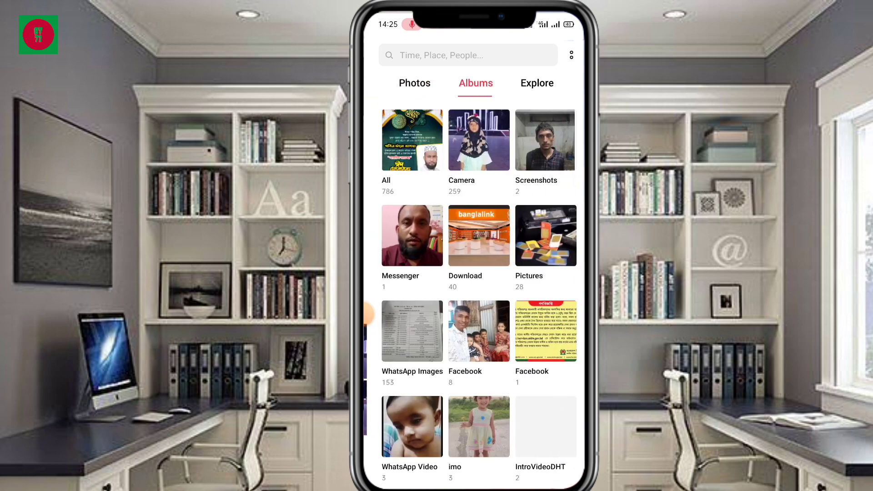
pyautogui.click(396, 139)
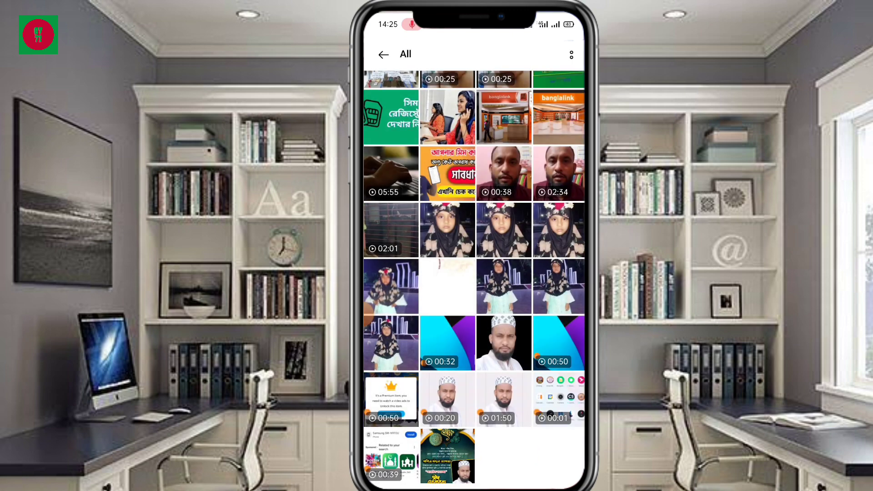
pyautogui.click(447, 456)
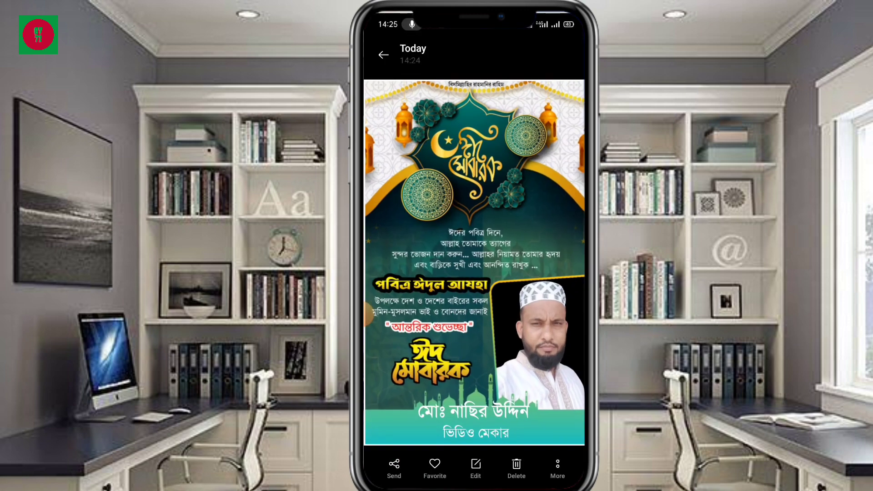